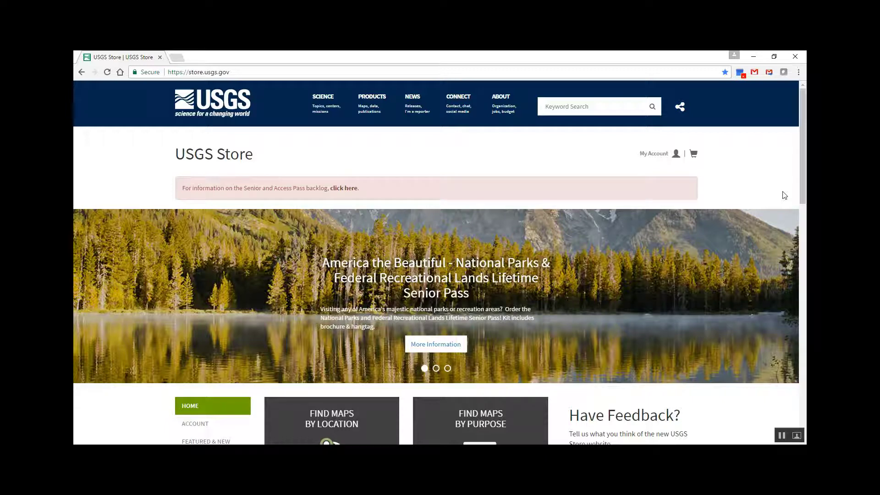
Cycle the featured slides back to the first, then scroll down to the Find Maps by Location and Purpose cards.
click(436, 369)
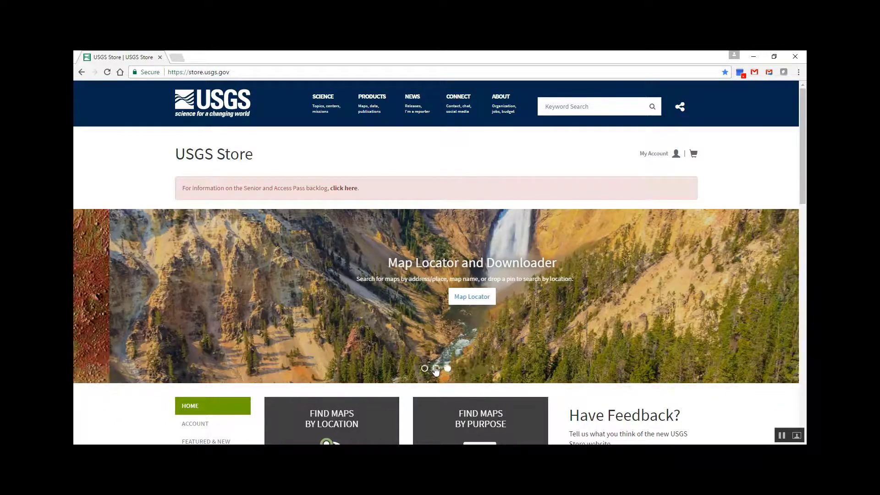
click(424, 369)
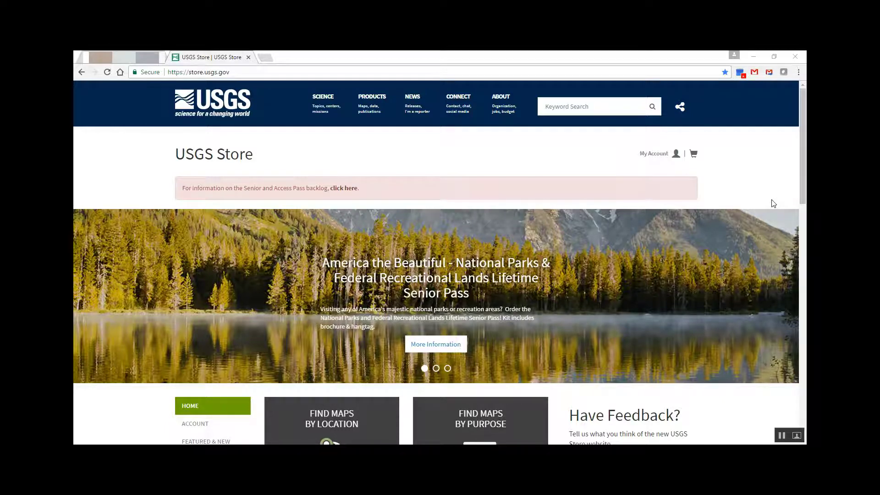
scroll(771, 200, down, 2)
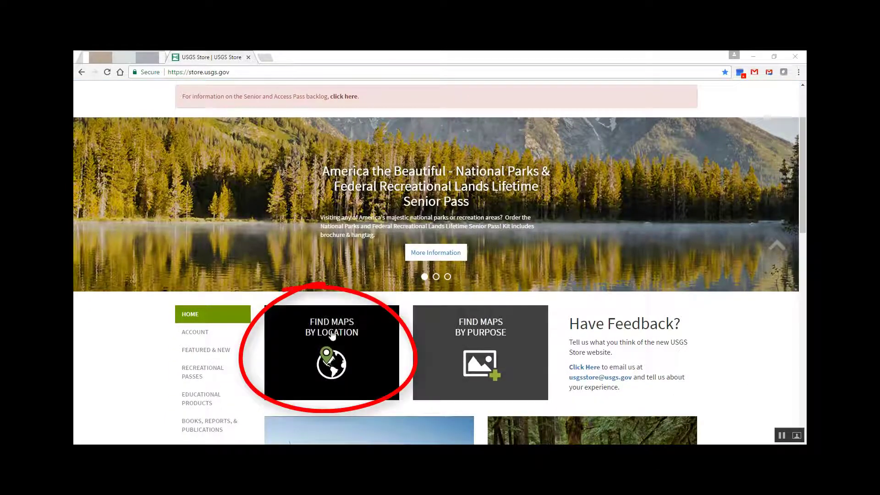
Choose Find Maps by Location and launch the U.S. Map Locator tool.
click(327, 346)
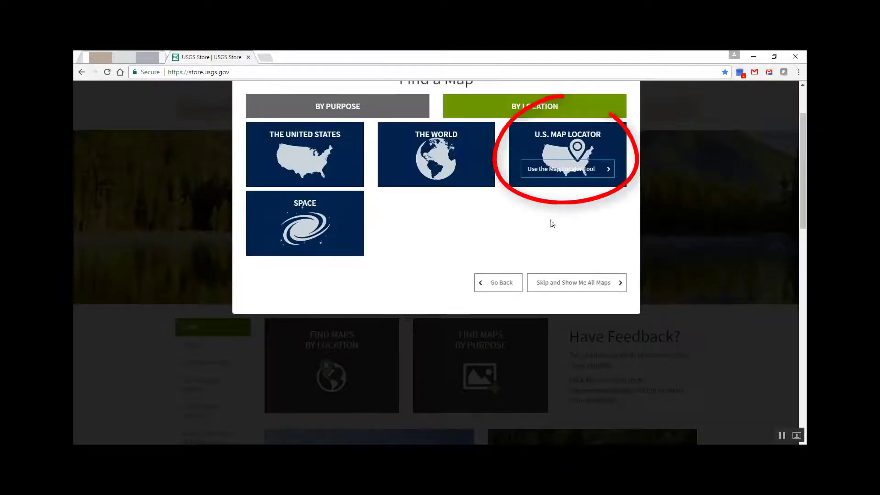
click(573, 150)
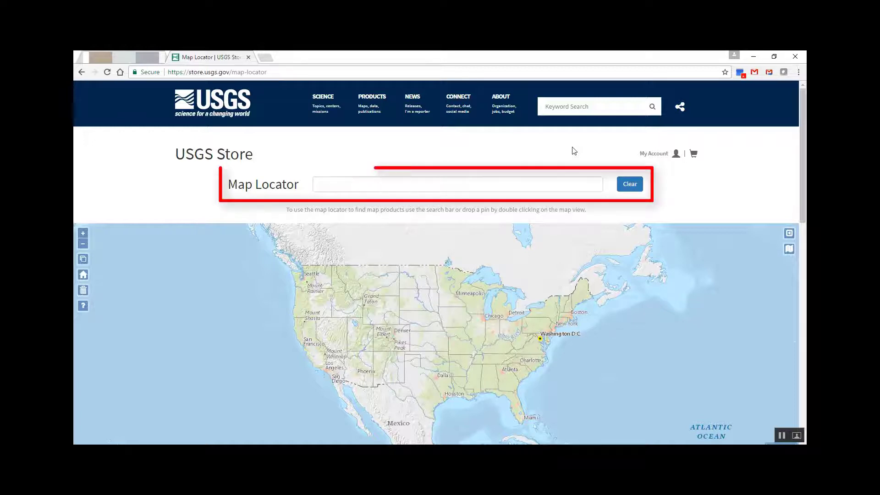
Search the Map Locator for 'Weldon Springs MO' and select the Weldon Spring, Missouri match.
click(398, 185)
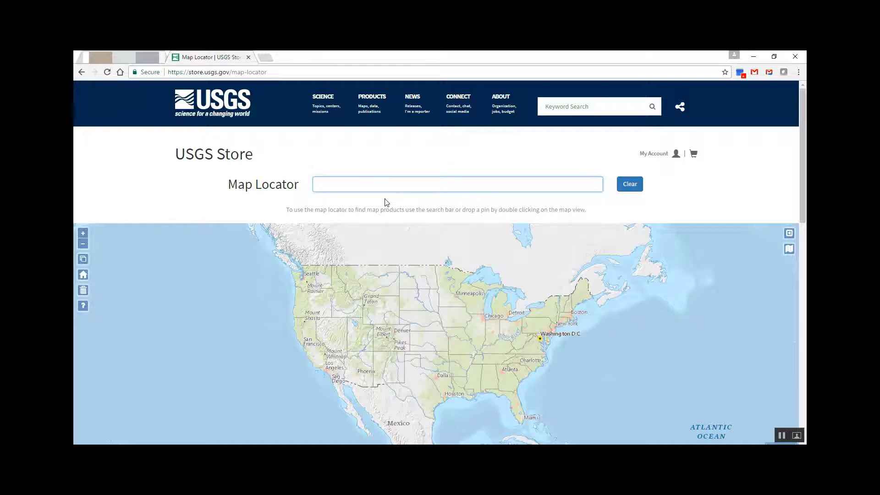
text(Weldon Springs MO)
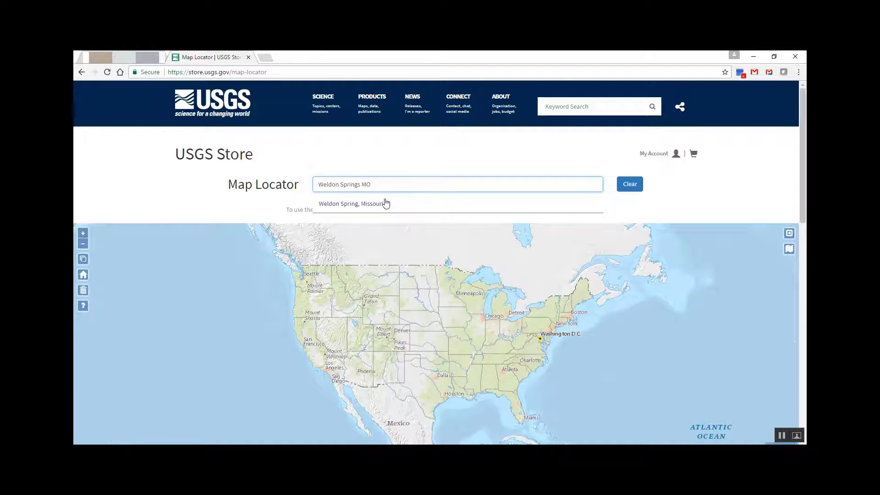
click(384, 204)
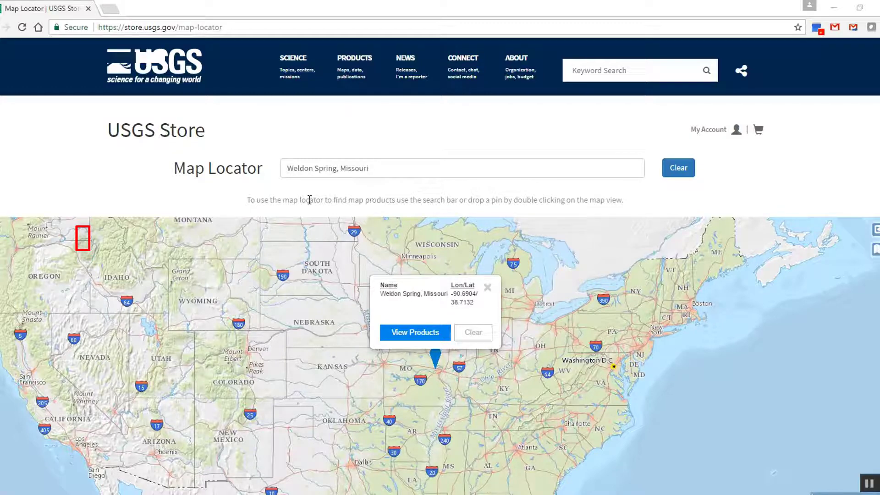
Zoom the map in toward Weldon Spring and show the Map Indices scale list.
click(2, 226)
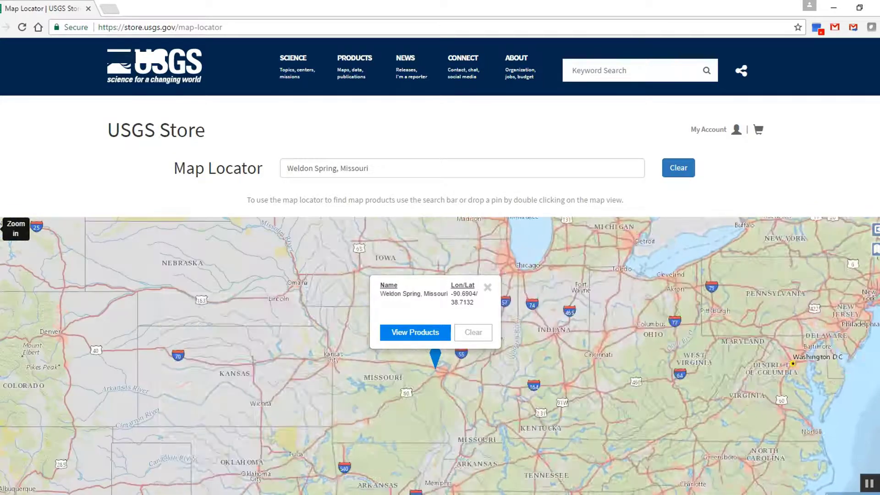
click(1, 227)
click(2, 226)
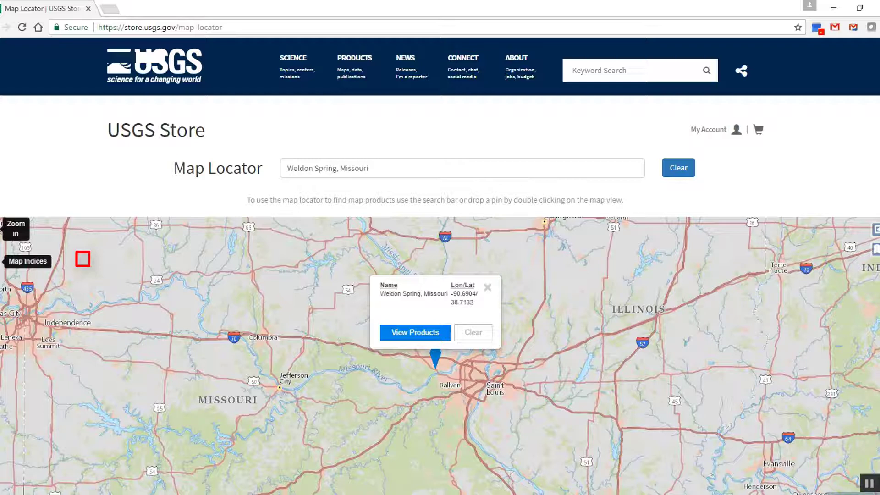
click(2, 261)
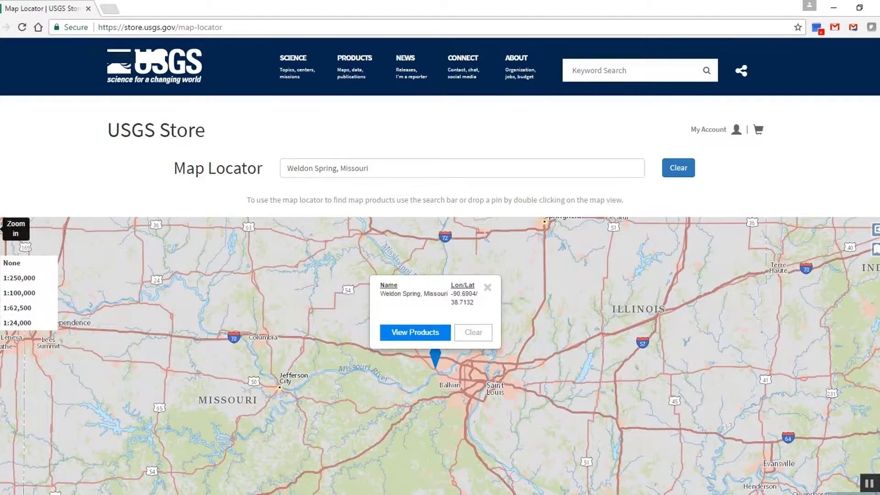
Zoom and pan to centre the 1:24,000 quadrangle grid on the Weldon Spring pin.
click(15, 228)
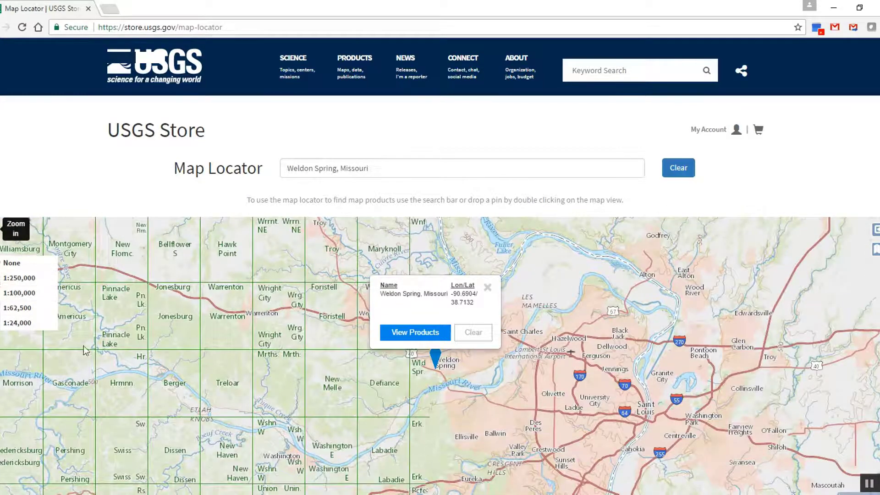
drag(451, 400, 408, 342)
drag(349, 329, 368, 371)
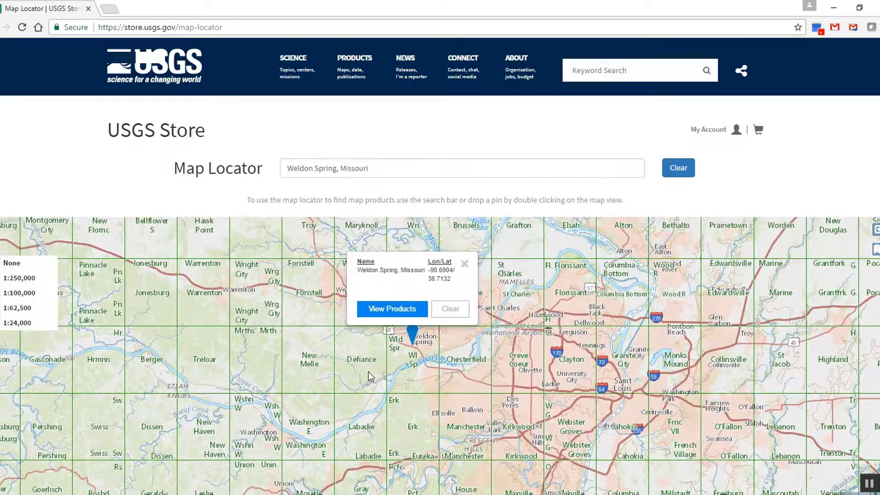
click(6, 224)
click(5, 225)
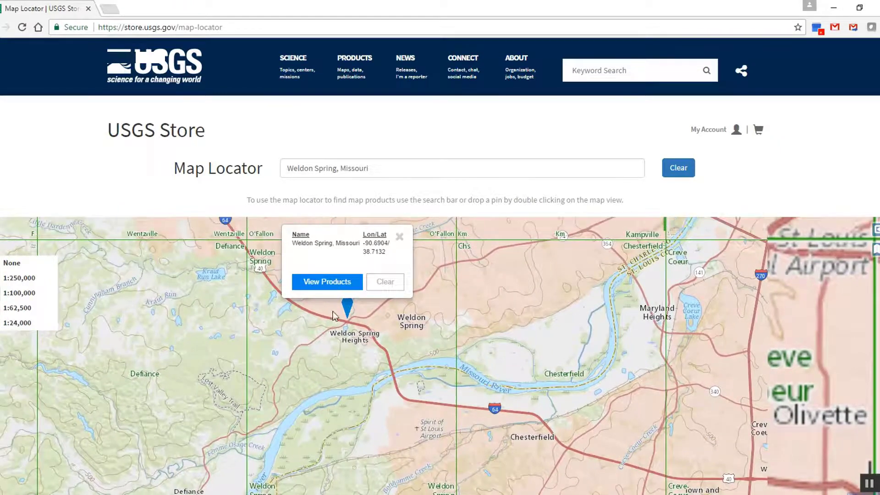
Open View Products for the Weldon Spring pin and scroll through the 1903–2017 product list.
click(331, 283)
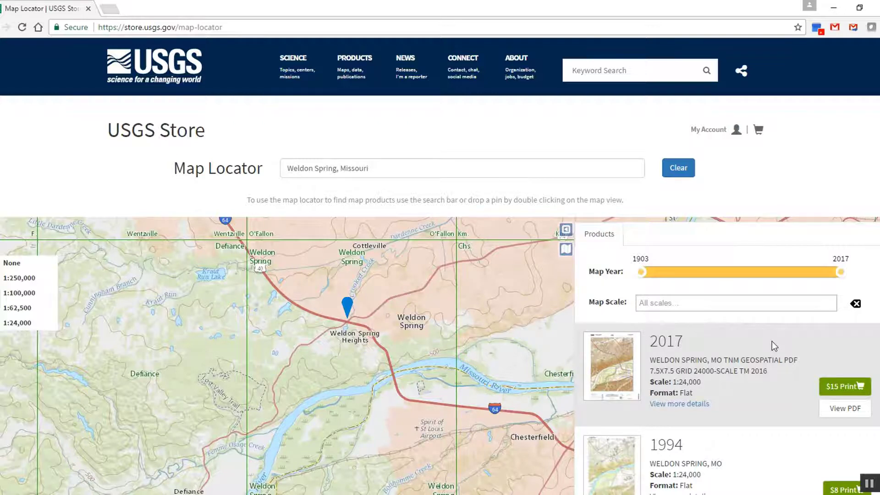
scroll(771, 341, down, 7)
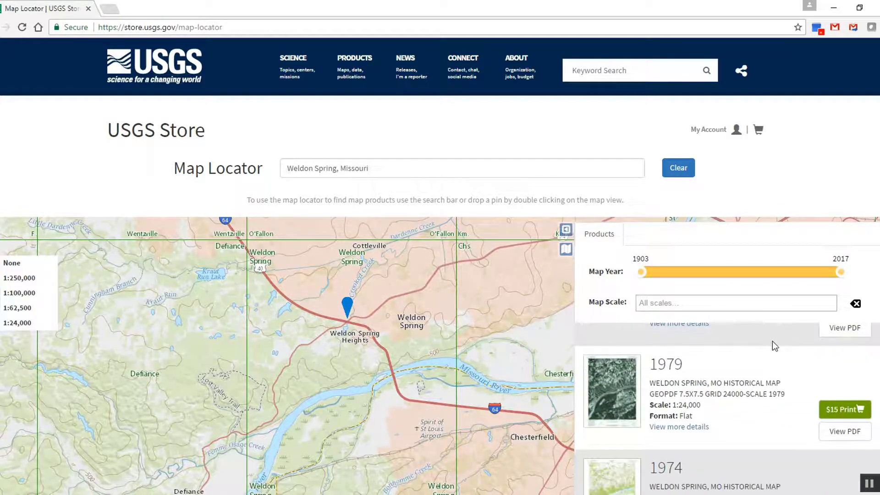
scroll(772, 340, down, 9)
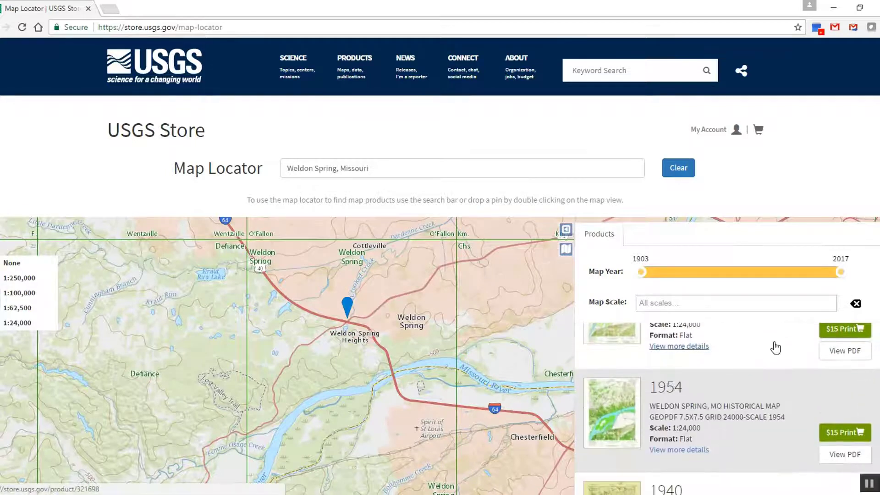
scroll(774, 348, down, 7)
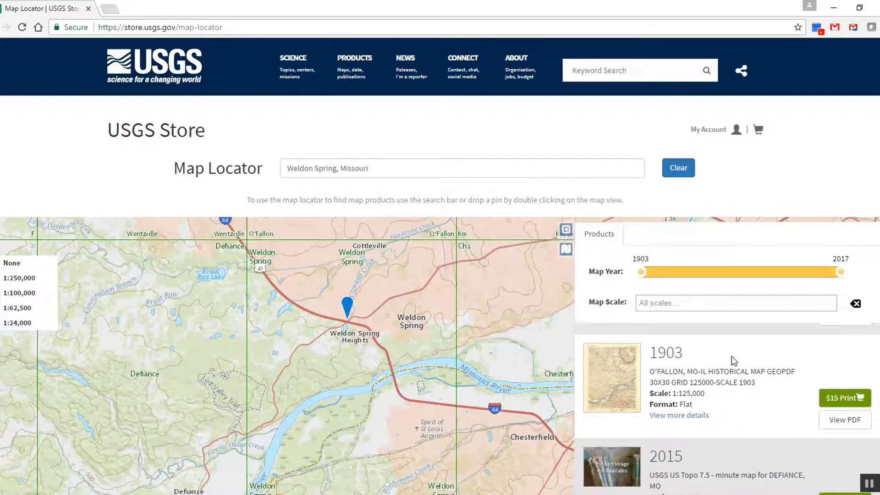
scroll(731, 356, down, 5)
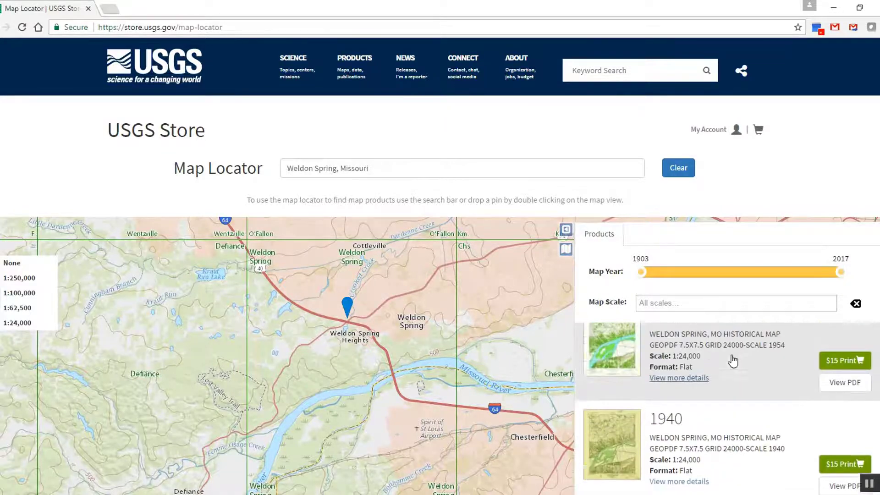
scroll(732, 360, up, 5)
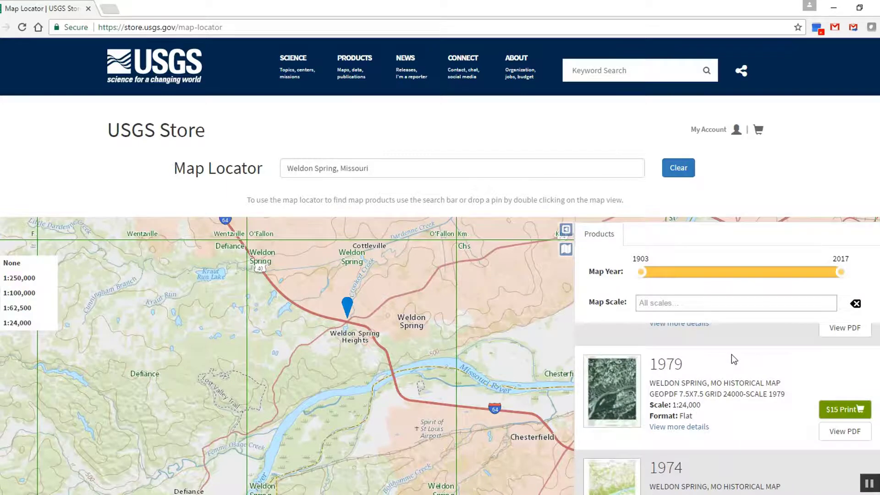
scroll(731, 354, up, 3)
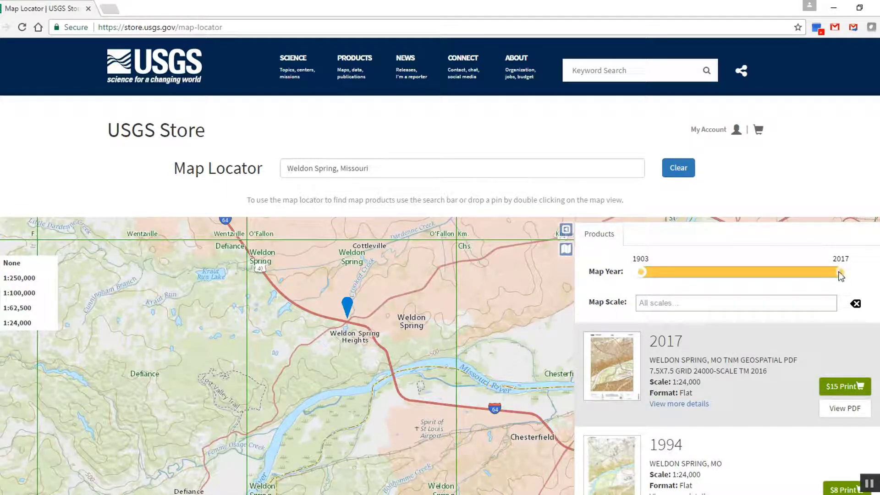
Adjust the Map Year slider and check the Map Scale filter without applying a scale.
mouse_move(840, 272)
mouse_down()
mouse_move(797, 274)
mouse_move(840, 270)
mouse_up()
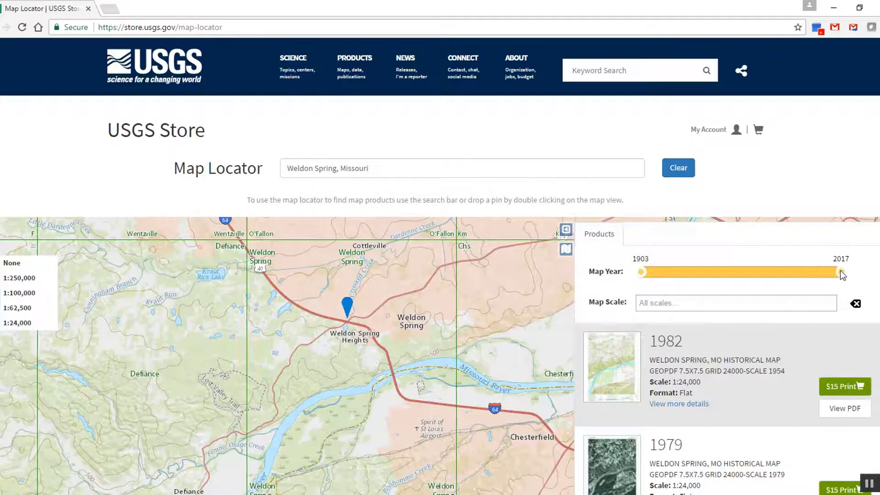
click(771, 301)
click(777, 298)
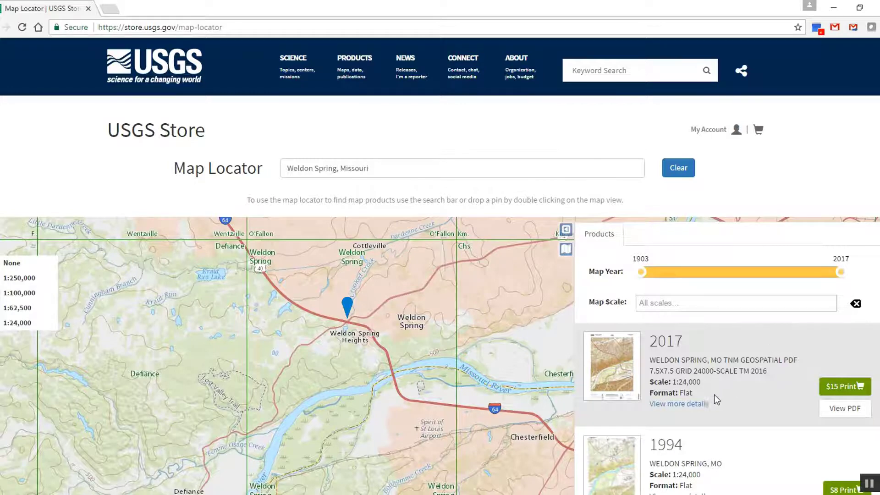
Open the 2017 Weldon Spring map's details and get its free PDF download.
click(700, 403)
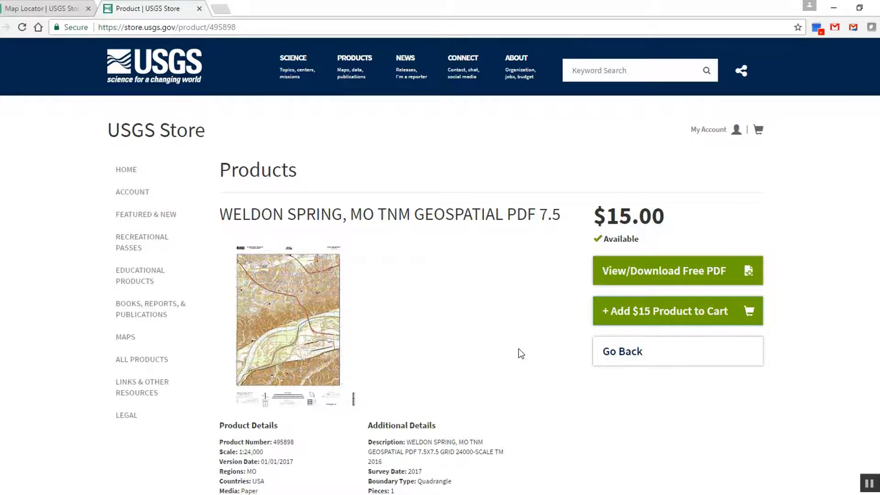
scroll(520, 353, down, 3)
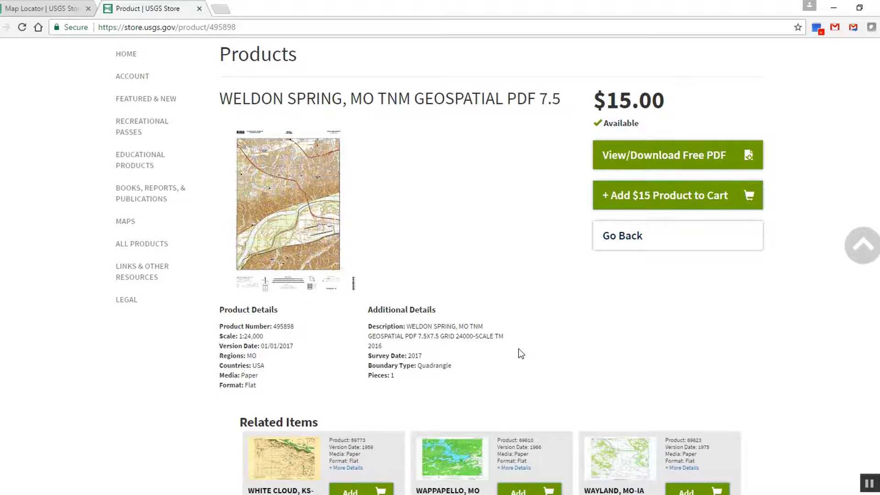
scroll(519, 351, up, 3)
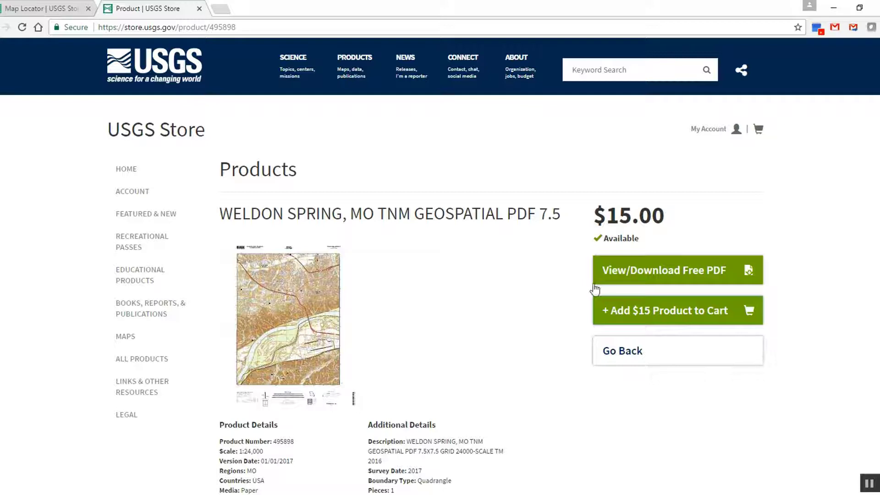
click(631, 274)
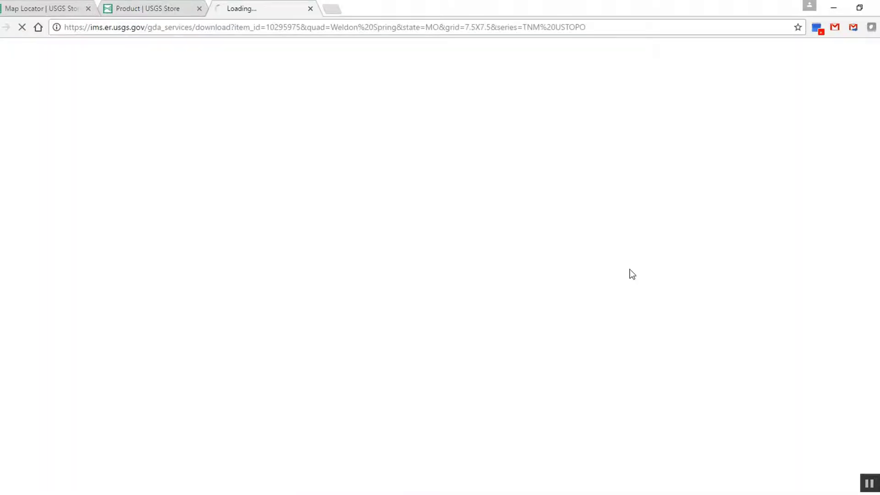